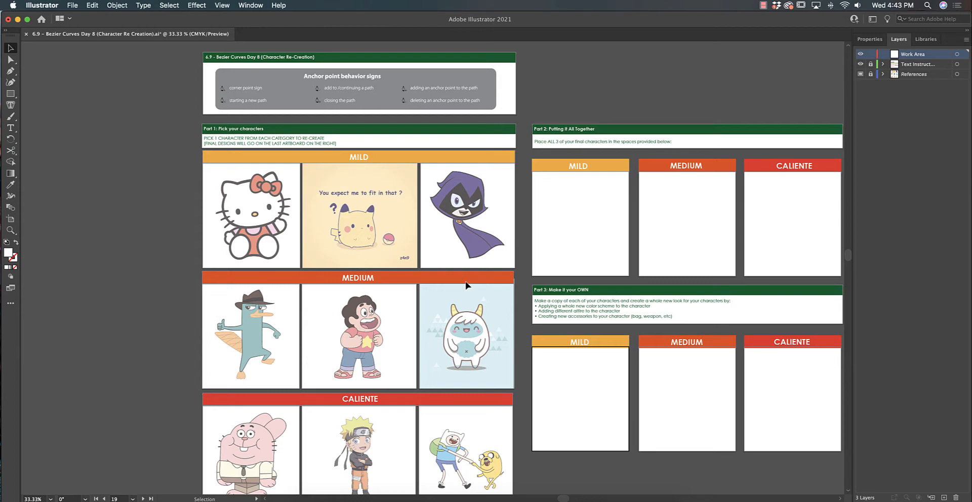
# Draw an ellipse over the left eye of the yellow character in the MILD row and display the artwork in outline mode
pyautogui.press('super+equal')
pyautogui.moveTo(435, 164); pyautogui.dragTo(427, 198)
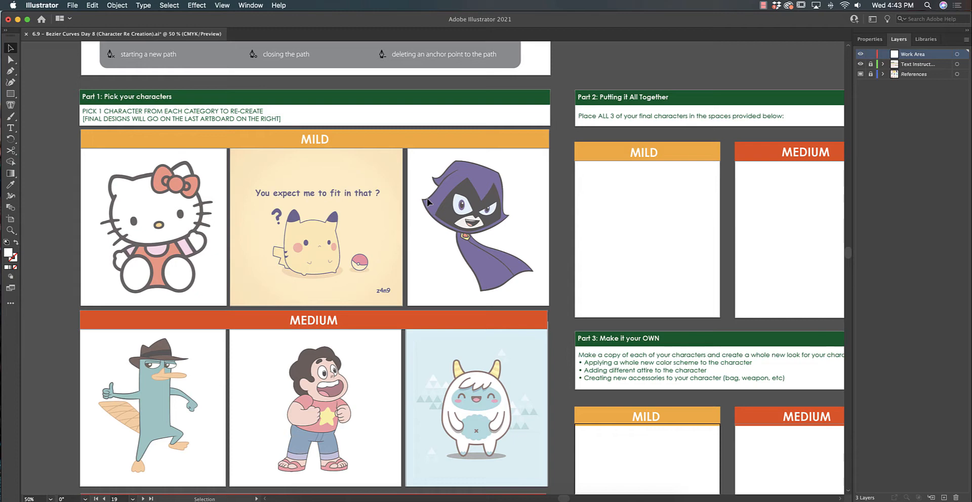
pyautogui.press('super+equal')
pyautogui.press('super+equal')
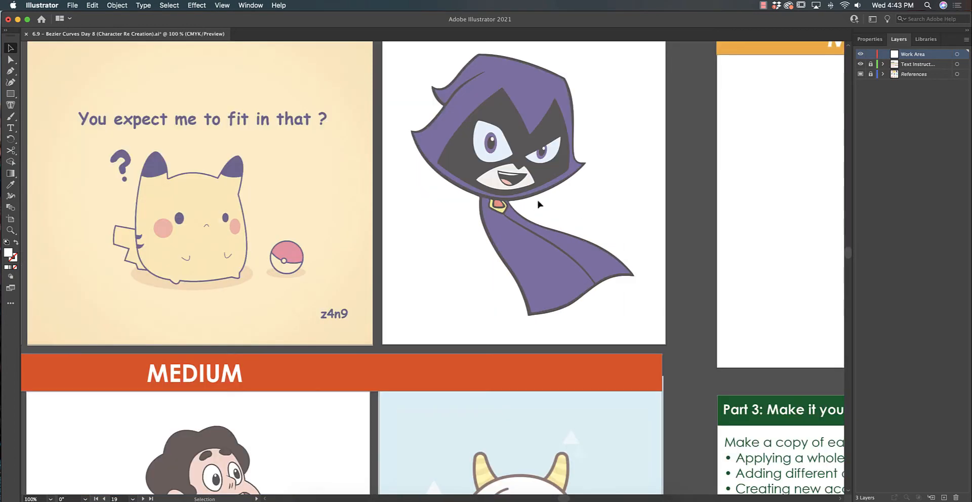
pyautogui.moveTo(321, 165); pyautogui.dragTo(475, 206)
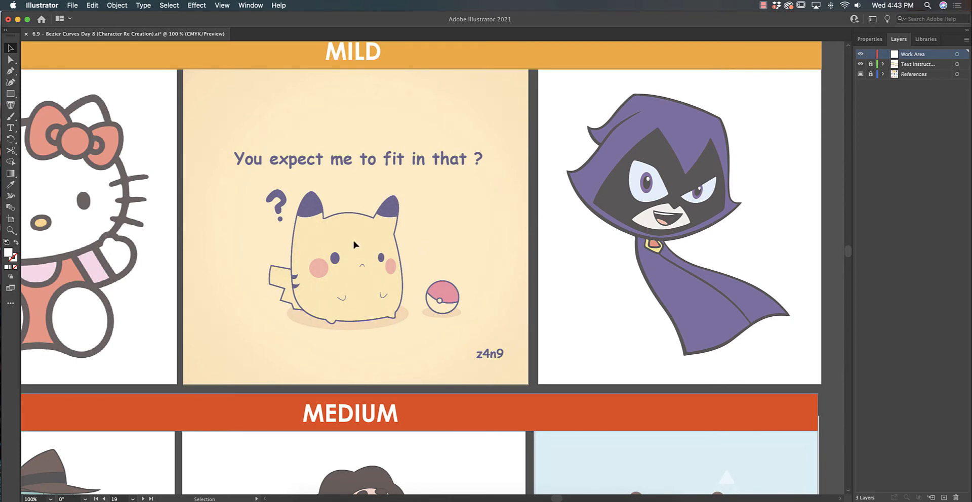
pyautogui.press('super+equal')
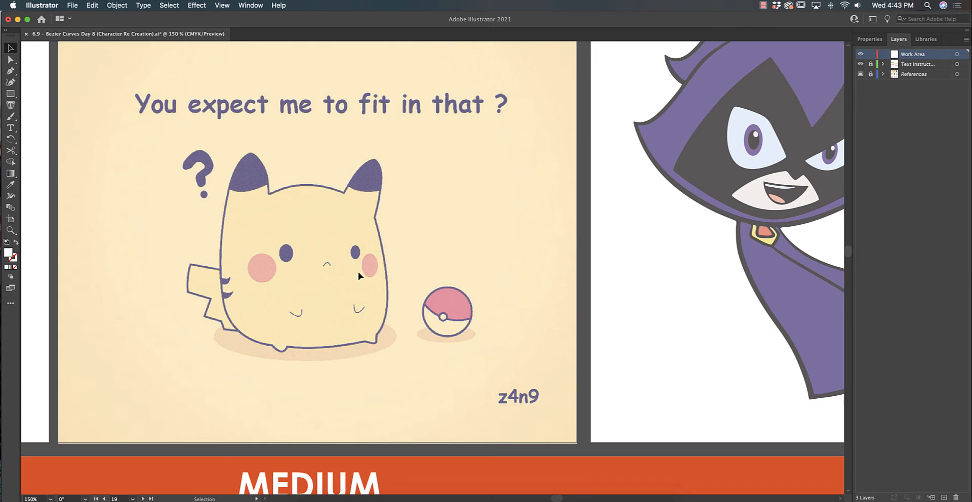
pyautogui.moveTo(10, 94); pyautogui.dragTo(49, 105)
pyautogui.moveTo(283, 242); pyautogui.dragTo(303, 257)
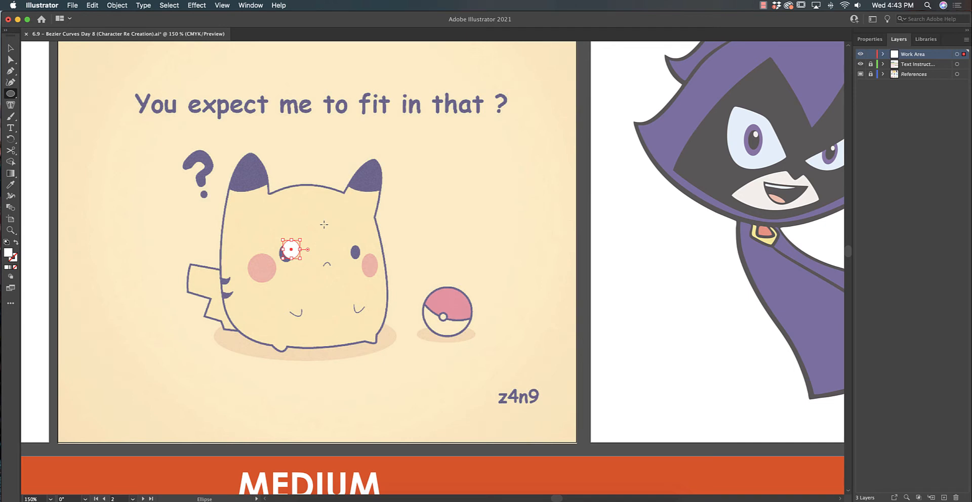
pyautogui.press('super+y')
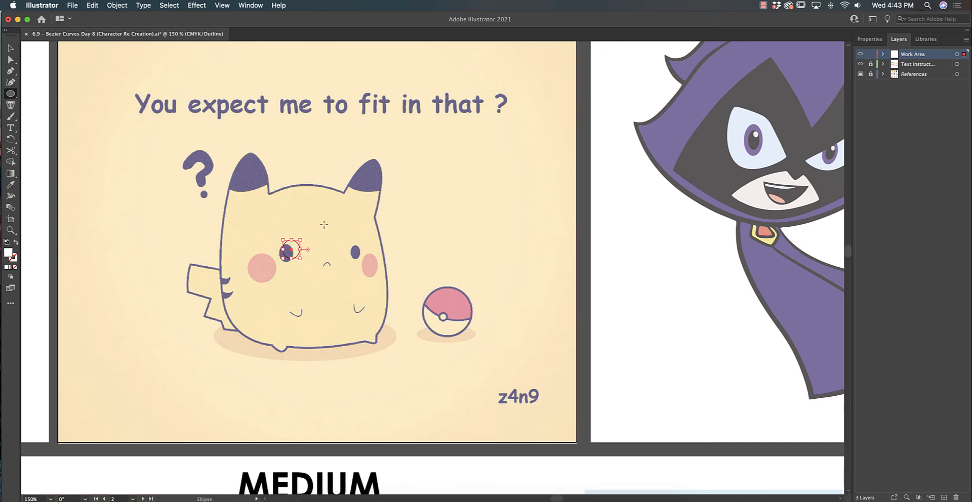
# Reposition and resize the ellipse so that it matches the character's left eye
pyautogui.click(10, 48)
pyautogui.moveTo(299, 247)
pyautogui.mouseDown()
pyautogui.moveTo(280, 261)
pyautogui.moveTo(295, 246)
pyautogui.mouseUp()
pyautogui.click(322, 253)
pyautogui.press('super+equal')
pyautogui.press('super+equal')
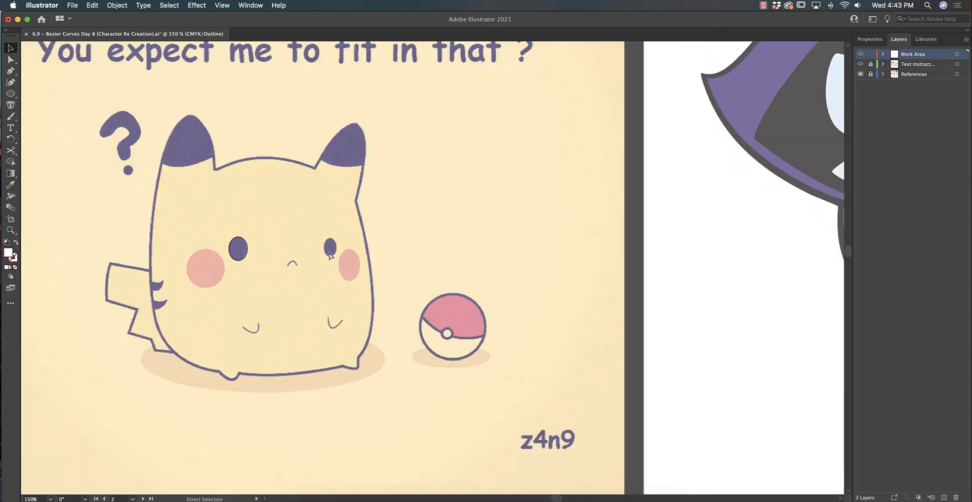
# Duplicate the eye ellipse and fit the copy over the right eye, about 0.12 in wide and 0.19 in high
pyautogui.click(153, 239)
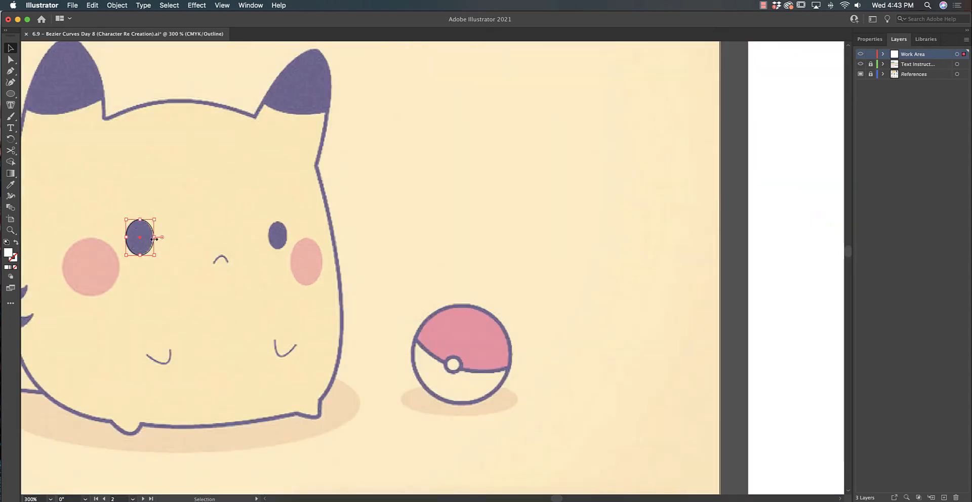
pyautogui.press('super+c')
pyautogui.click(181, 244)
pyautogui.press('super+v')
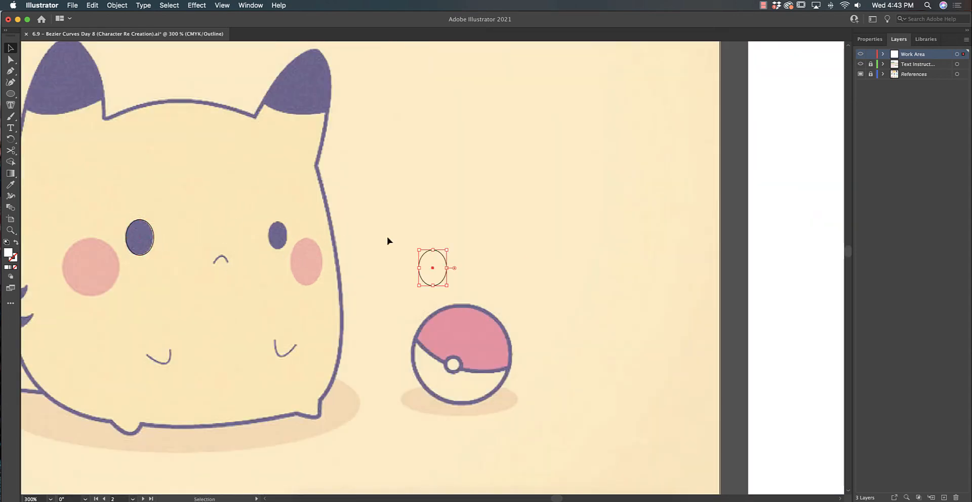
pyautogui.moveTo(446, 264); pyautogui.dragTo(269, 237)
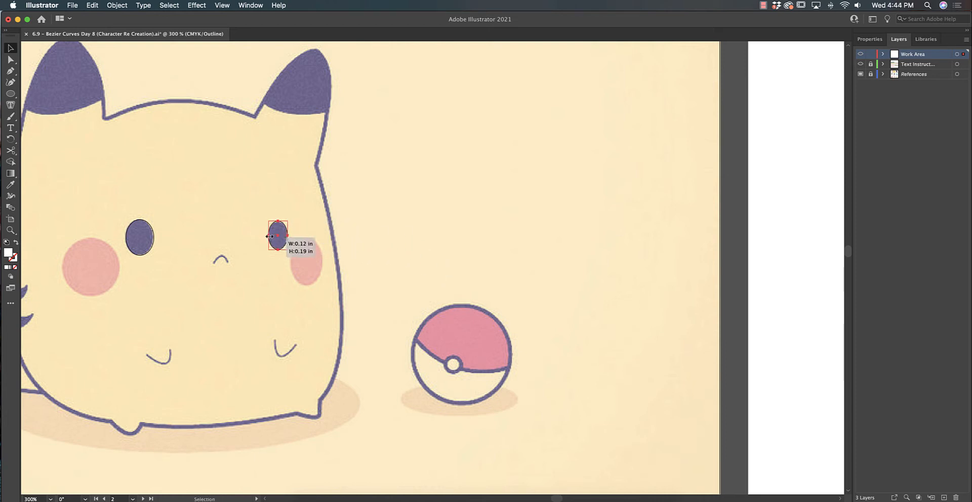
pyautogui.click(304, 248)
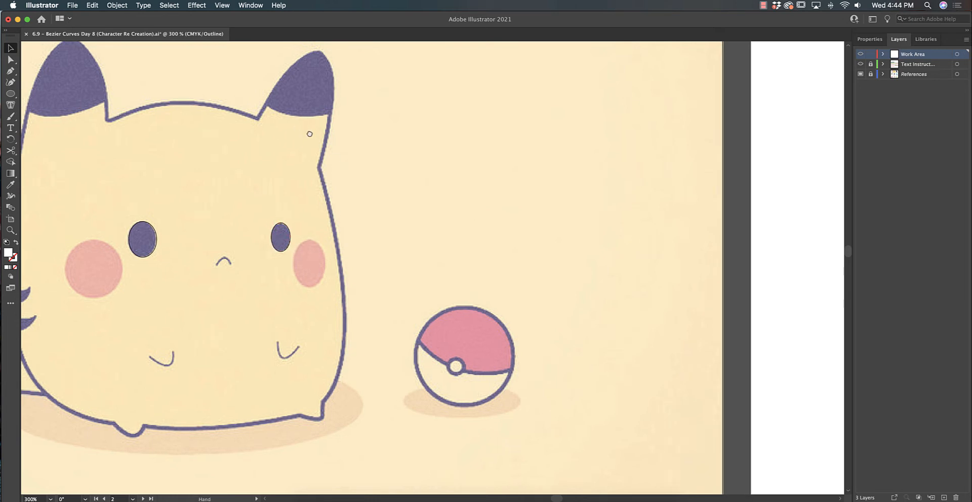
# Start tracing the tail with the Pen tool along its straight upper edge and slightly curved outer end
pyautogui.scroll(3, 428, 213)
pyautogui.hscroll(-5, 427, 213)
pyautogui.scroll(-2, 318, 203)
pyautogui.hscroll(1, 318, 202)
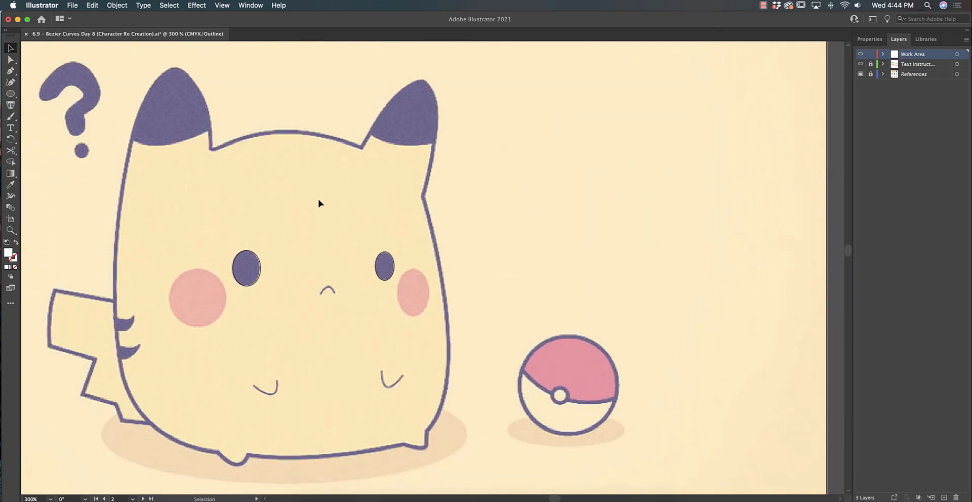
pyautogui.click(10, 71)
pyautogui.click(114, 302)
pyautogui.click(55, 291)
pyautogui.click(49, 347)
pyautogui.moveTo(49, 346); pyautogui.dragTo(52, 357)
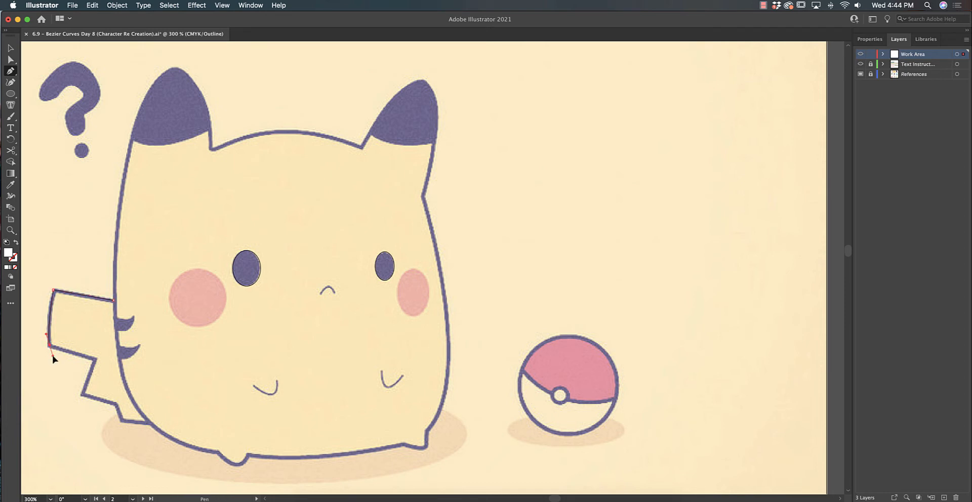
# Trace the tail's zigzag lower edge and close the path inside the body area
pyautogui.click(94, 362)
pyautogui.click(82, 394)
pyautogui.click(116, 406)
pyautogui.click(147, 422)
pyautogui.moveTo(147, 423); pyautogui.dragTo(155, 385)
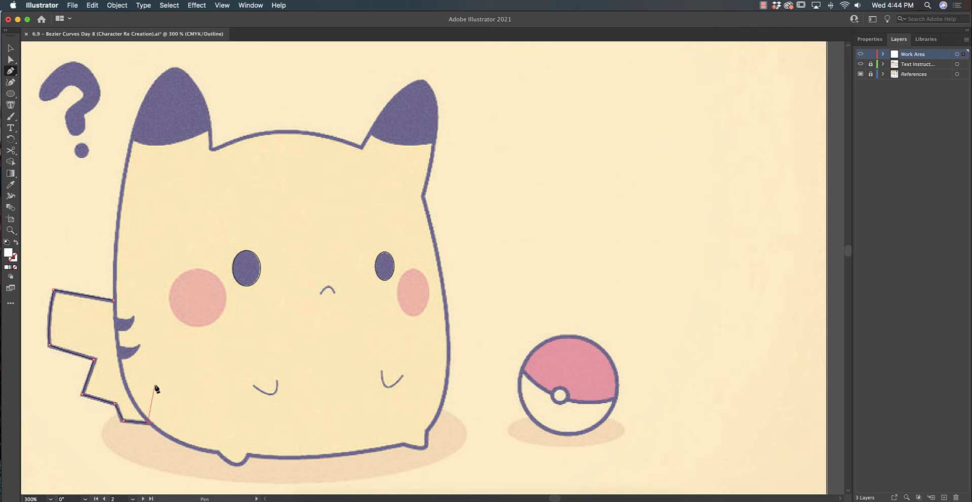
pyautogui.click(147, 328)
pyautogui.click(122, 300)
pyautogui.click(114, 301)
# Start the body outline with a curve along the base of the left ear and down the body's left side
pyautogui.click(210, 130)
pyautogui.moveTo(157, 142); pyautogui.dragTo(128, 141)
pyautogui.click(129, 137)
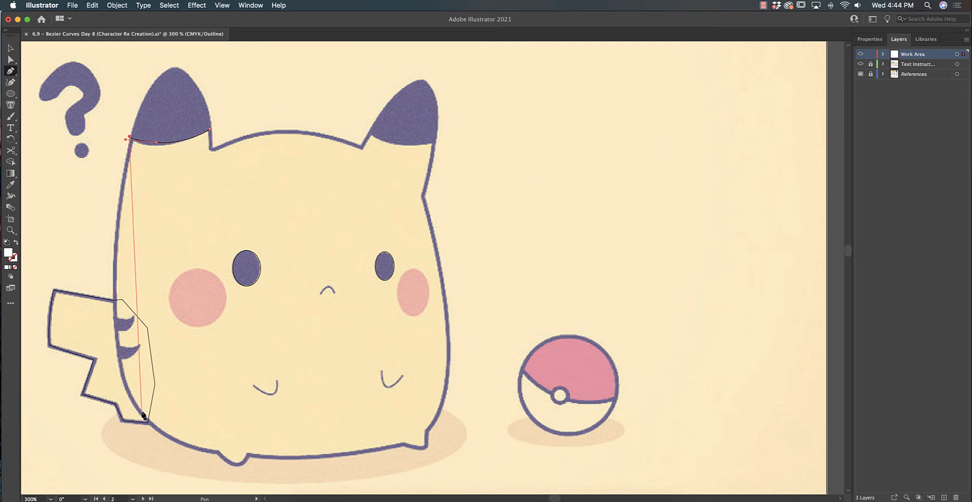
pyautogui.moveTo(140, 411); pyautogui.dragTo(192, 481)
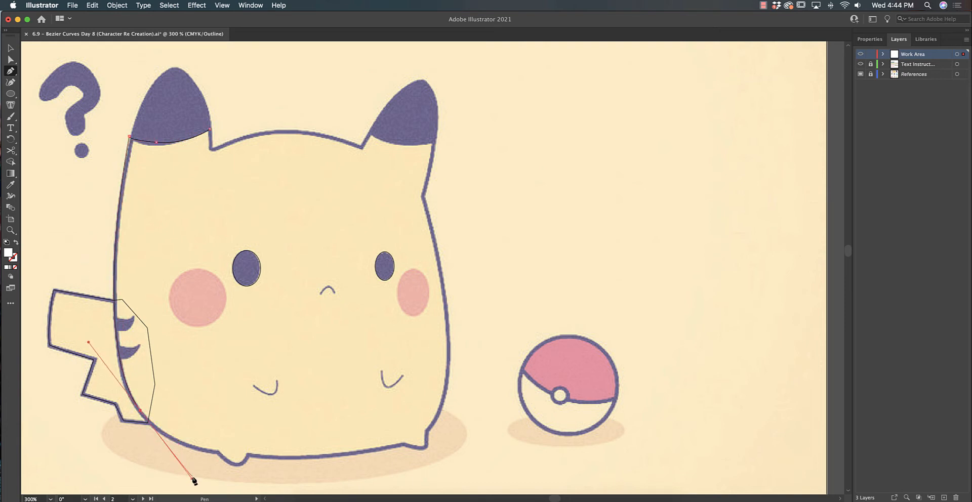
pyautogui.press('super+z')
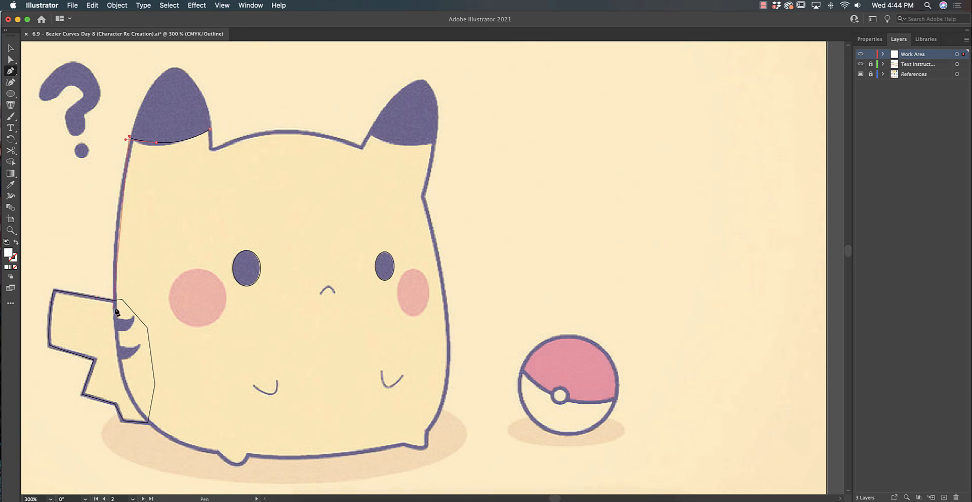
pyautogui.moveTo(114, 309); pyautogui.dragTo(118, 352)
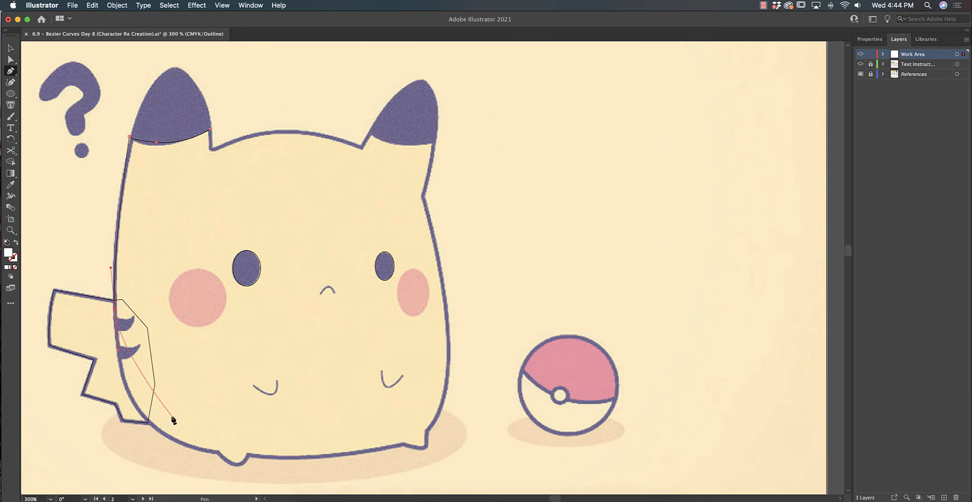
# Continue the body outline around the lower left curve, the left foot, the bottom edge and the right foot
pyautogui.moveTo(216, 451); pyautogui.dragTo(319, 461)
pyautogui.click(217, 452)
pyautogui.click(223, 461)
pyautogui.click(234, 464)
pyautogui.click(241, 463)
pyautogui.moveTo(249, 455); pyautogui.dragTo(255, 446)
pyautogui.moveTo(400, 444); pyautogui.dragTo(433, 425)
pyautogui.keyDown('alt'); pyautogui.click(400, 445); pyautogui.keyUp('alt')
pyautogui.click(423, 448)
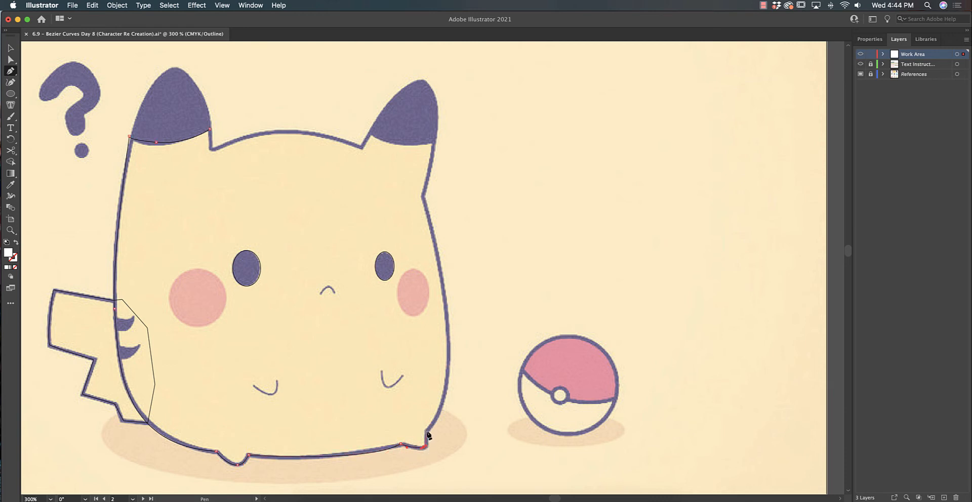
pyautogui.click(428, 429)
# Continue the body outline up the right side and across the base of the right ear
pyautogui.moveTo(445, 296); pyautogui.dragTo(436, 245)
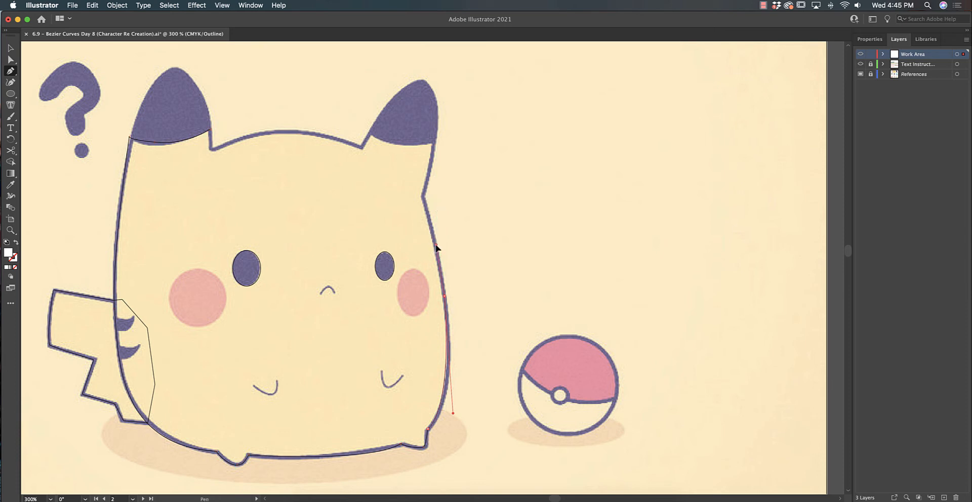
pyautogui.click(423, 197)
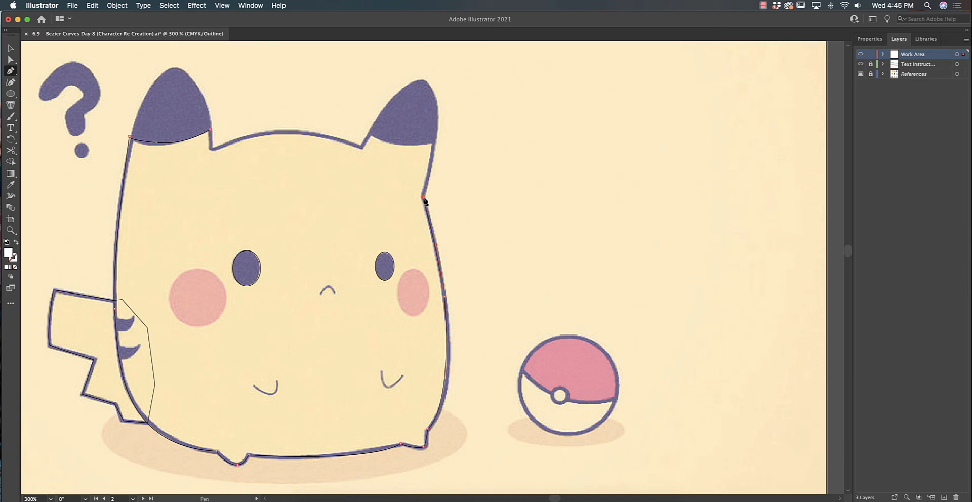
pyautogui.moveTo(434, 143); pyautogui.dragTo(434, 127)
pyautogui.click(434, 143)
pyautogui.moveTo(370, 132); pyautogui.dragTo(341, 112)
pyautogui.click(370, 133)
# Trace the curved top of the head between the ears to complete the body outline
pyautogui.click(362, 148)
pyautogui.moveTo(286, 132); pyautogui.dragTo(247, 136)
pyautogui.click(214, 150)
# Fill the body with the yellow sampled from the reference image and return to preview mode
pyautogui.press('i')
pyautogui.click(313, 191)
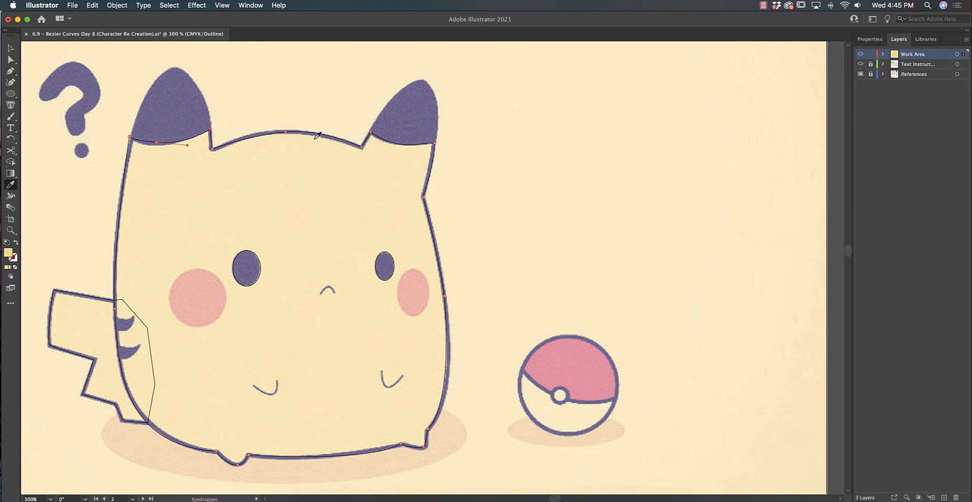
pyautogui.hotkey('ctrl', 'y')
pyautogui.hotkey('ctrl', 'shift', 'b')
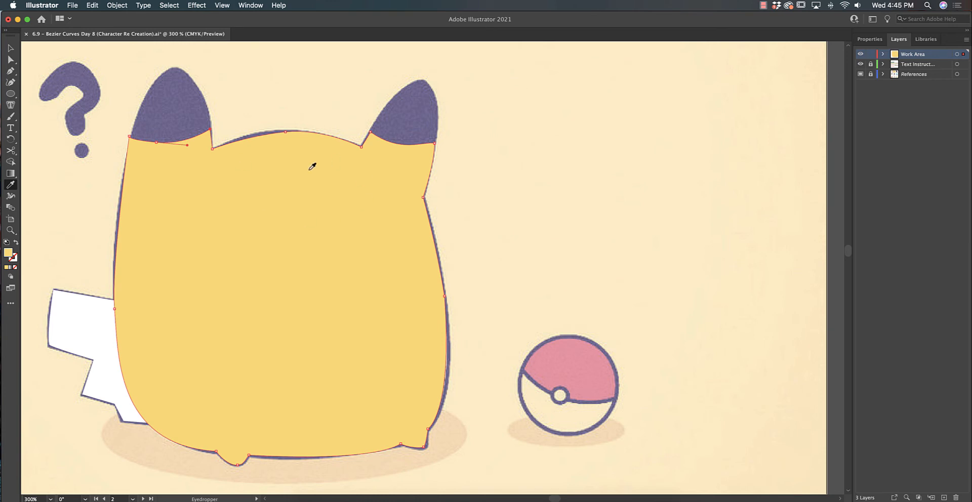
# Give the yellow body shape a black stroke
pyautogui.click(866, 40)
pyautogui.click(862, 157)
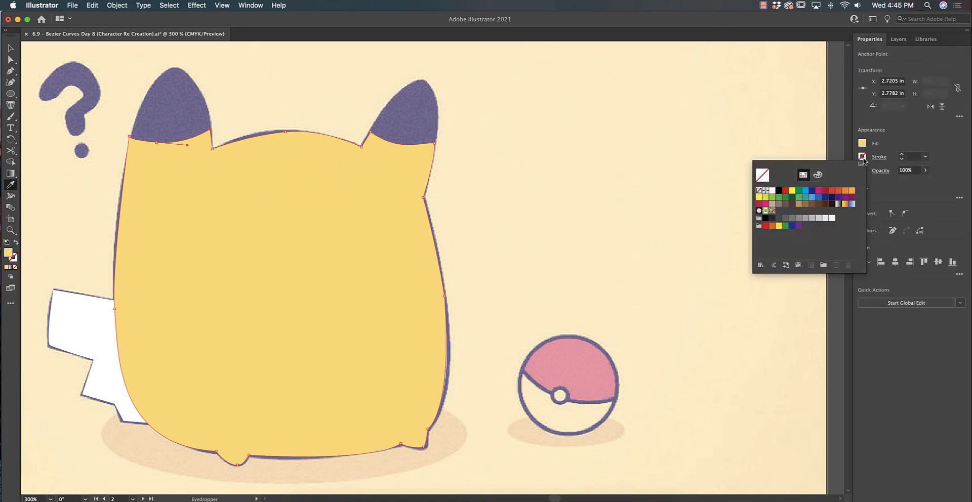
pyautogui.click(779, 192)
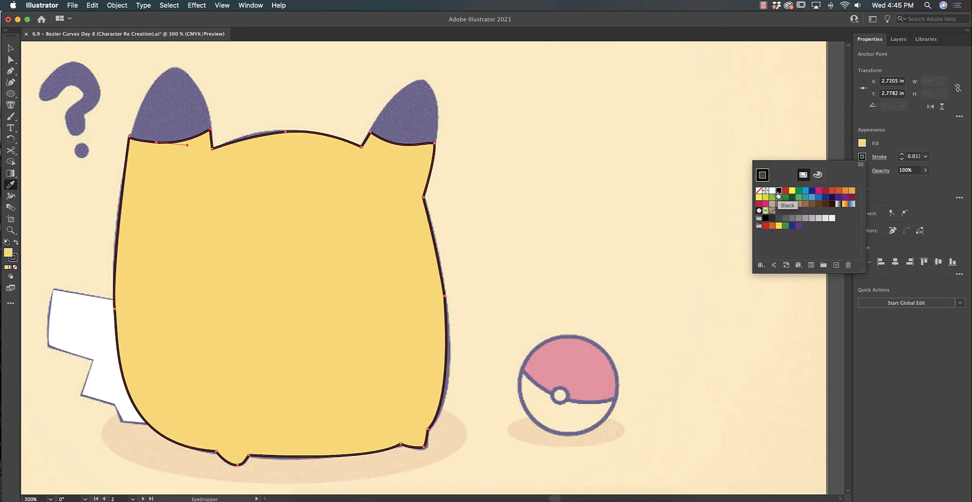
pyautogui.click(156, 279)
# Apply the body's yellow fill and black stroke to the tail using the Eyedropper
pyautogui.press('v')
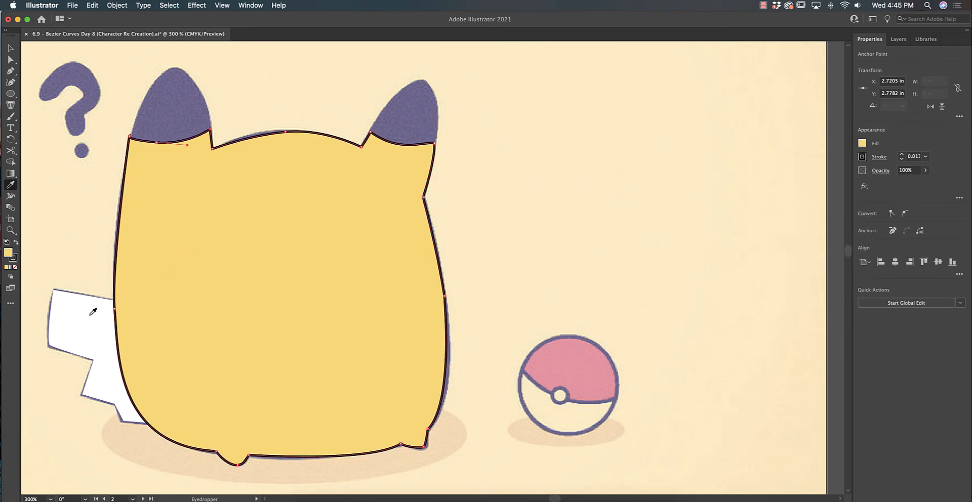
pyautogui.click(85, 311)
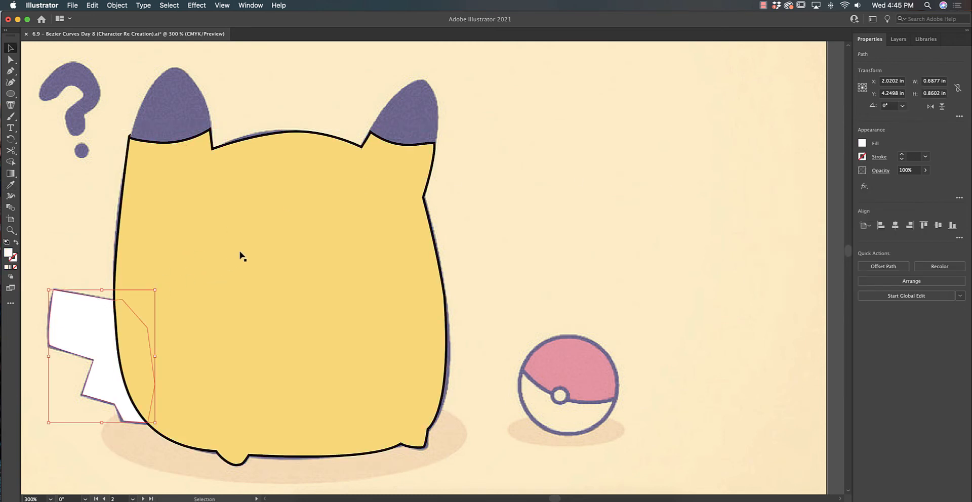
pyautogui.press('i')
pyautogui.click(269, 234)
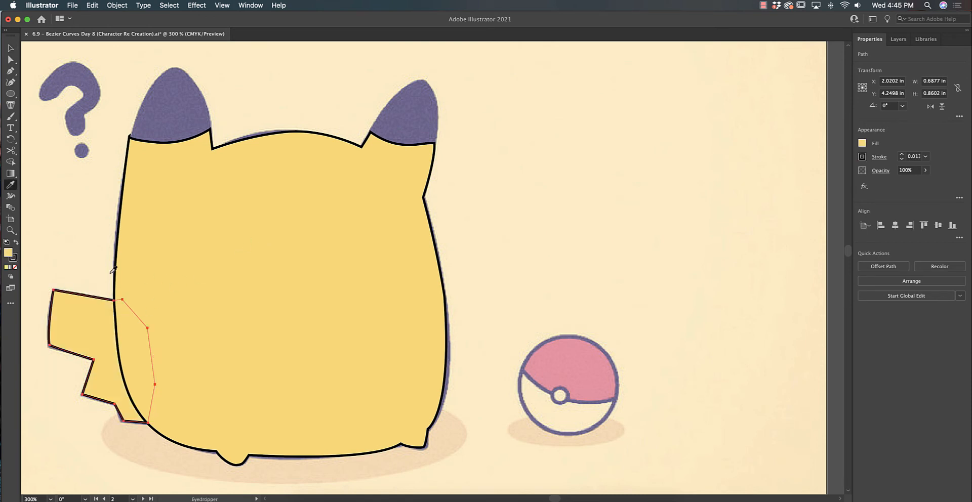
pyautogui.press('v')
pyautogui.hscroll(-3, 111, 273)
pyautogui.click(180, 380)
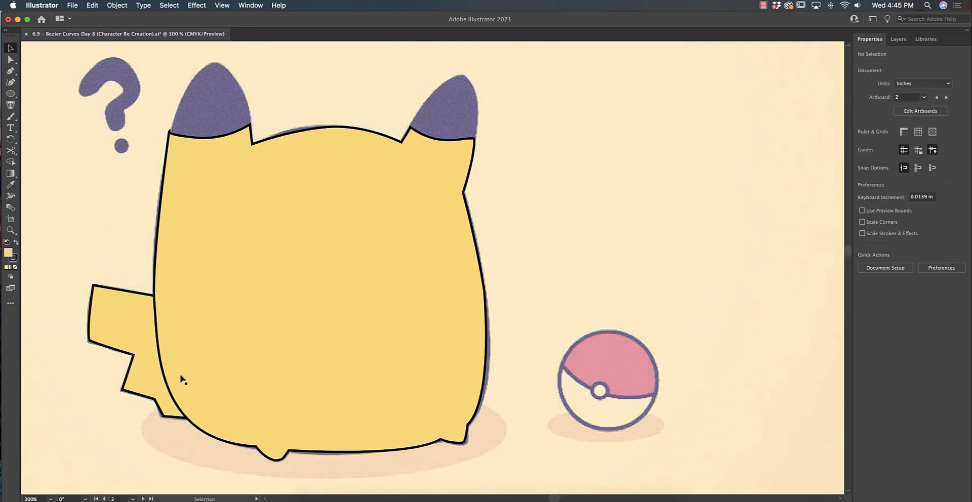
pyautogui.click(191, 304)
pyautogui.click(407, 393)
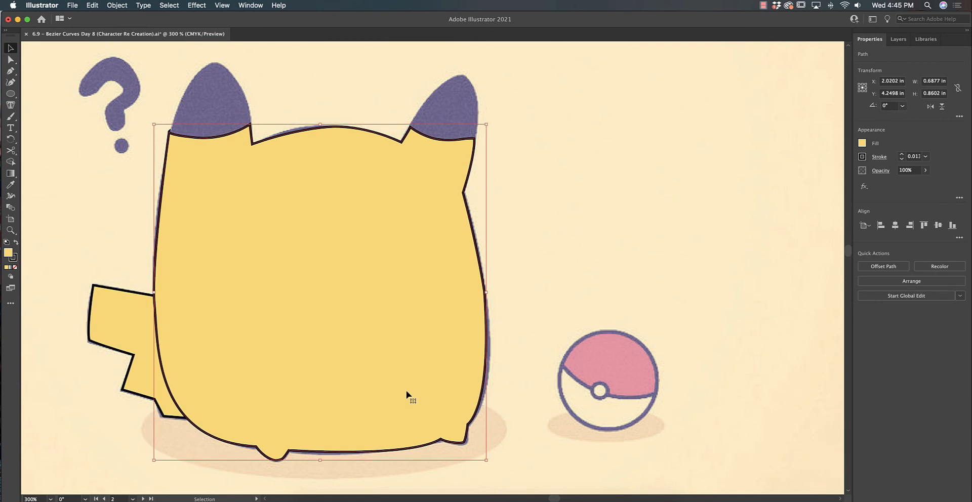
pyautogui.click(515, 328)
# Trace the small curved mouth between the eyes in outline mode using the Pen tool
pyautogui.press('super+y')
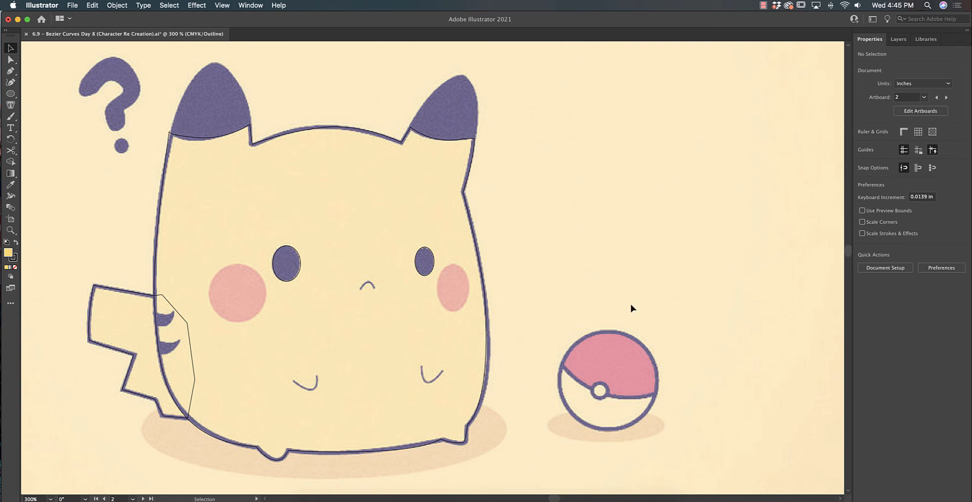
pyautogui.press('super+equal')
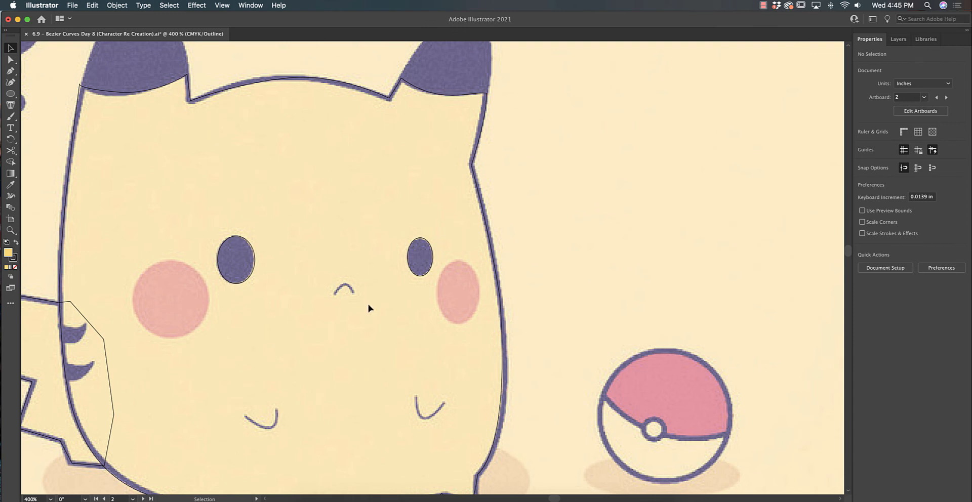
pyautogui.click(11, 72)
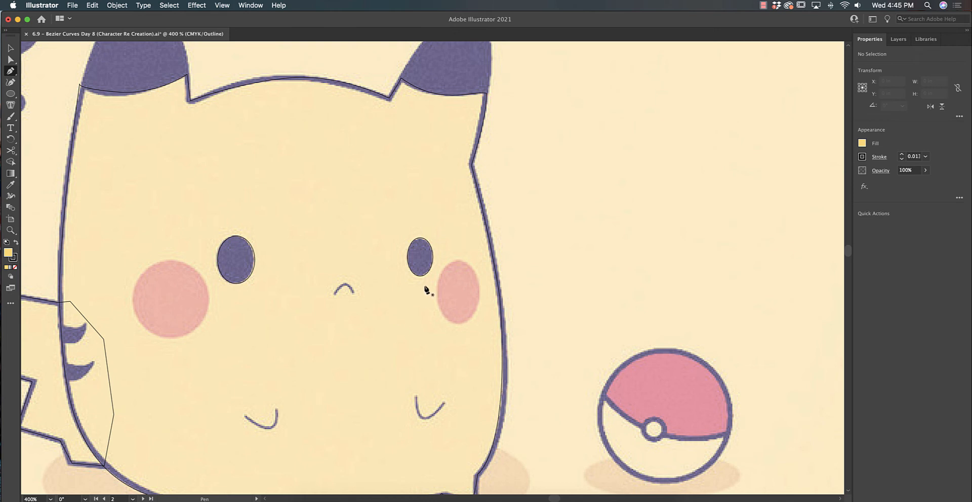
pyautogui.press('super+equal')
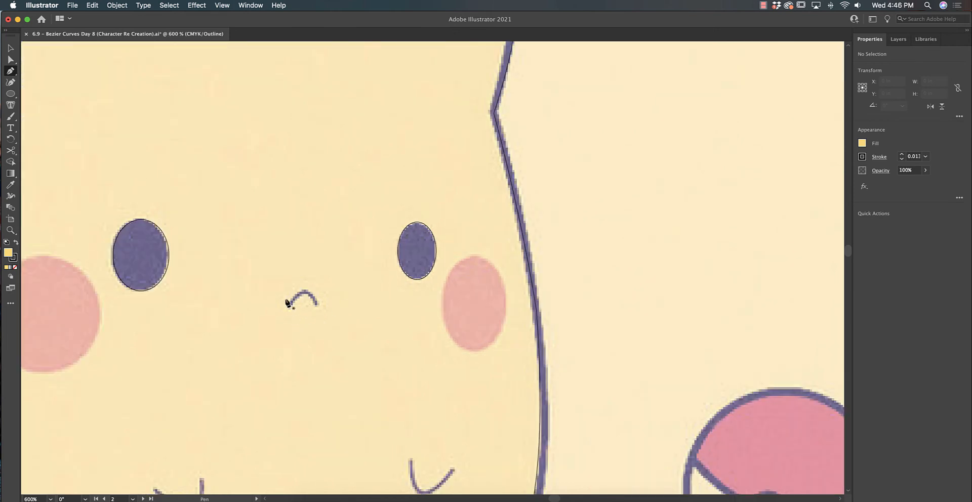
pyautogui.click(289, 306)
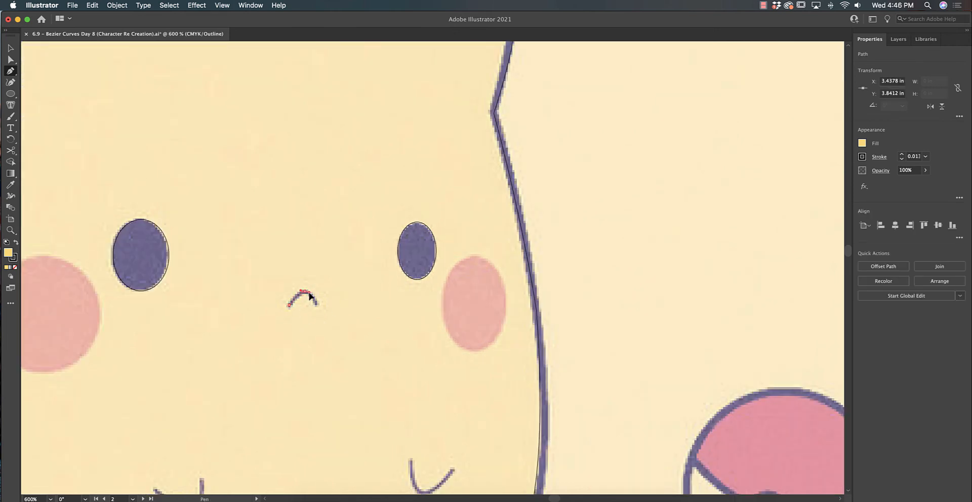
pyautogui.click(318, 306)
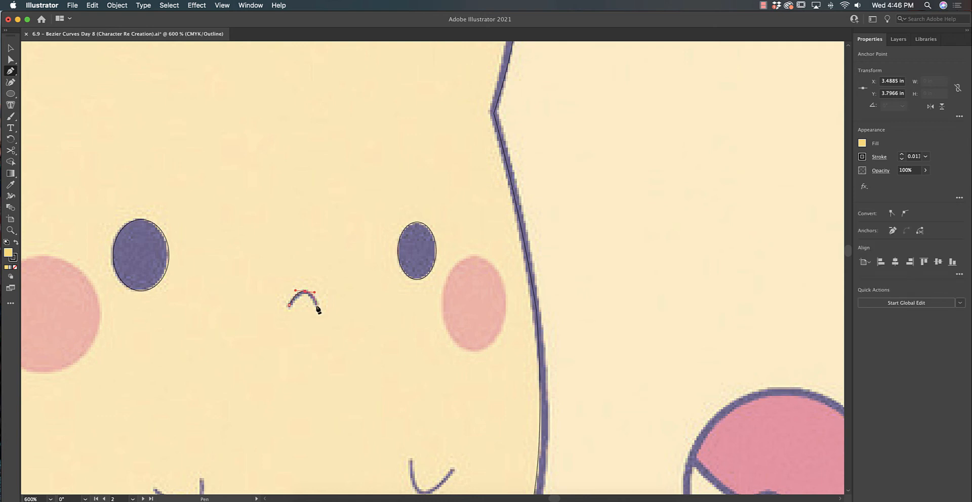
pyautogui.moveTo(318, 310); pyautogui.dragTo(319, 308)
# Return to preview mode and remove the mouth curve's fill, keeping only its stroke
pyautogui.press('super+y')
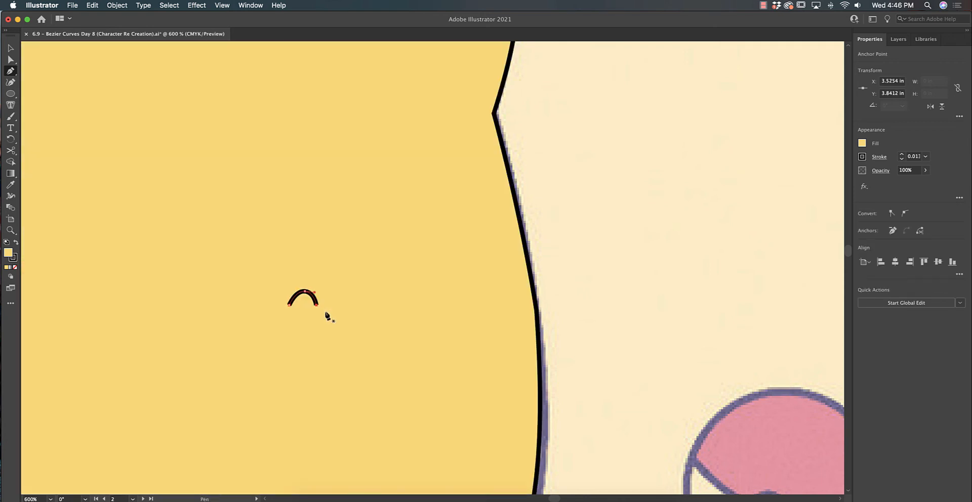
pyautogui.click(862, 144)
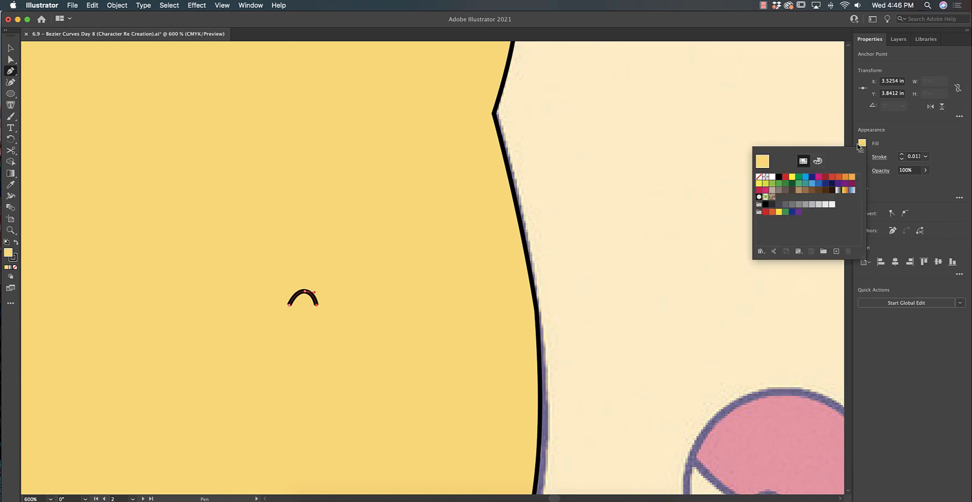
pyautogui.click(759, 177)
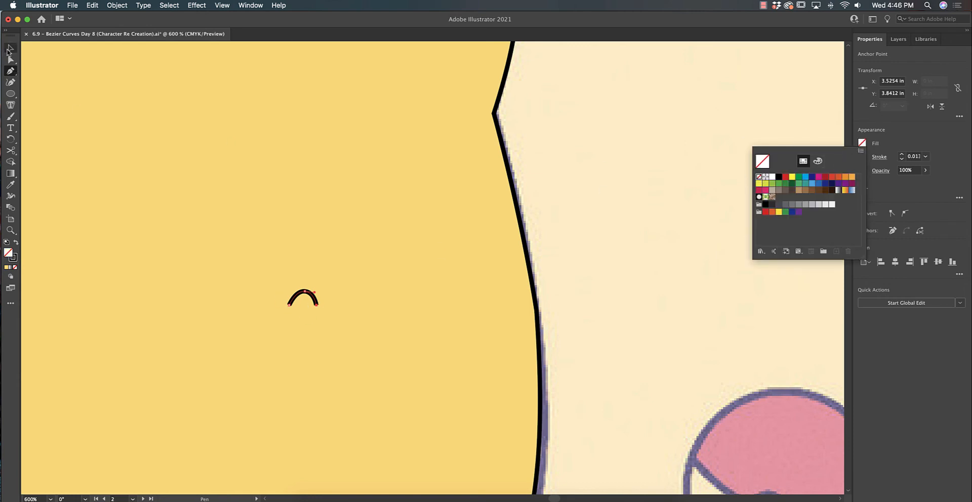
pyautogui.press('Escape')
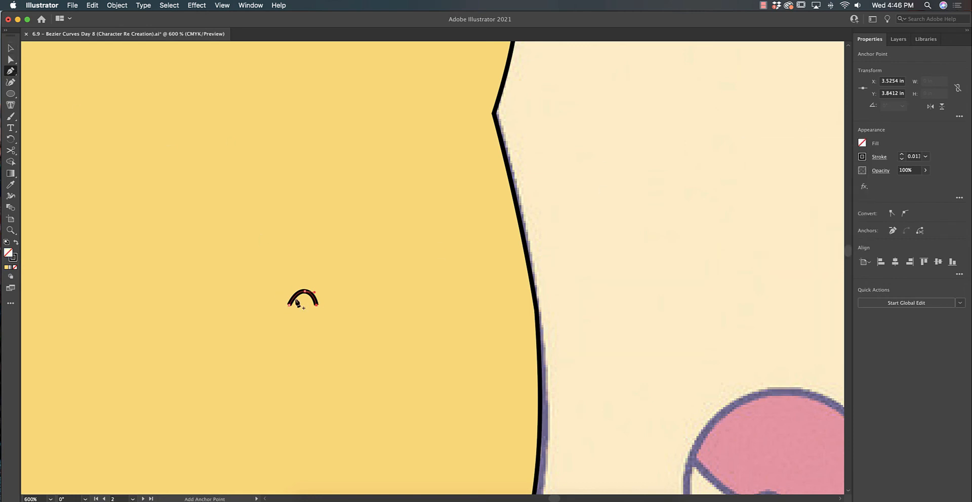
# Try moving the mouth curve off the body onto the background, and undo the move
pyautogui.click(10, 48)
pyautogui.moveTo(288, 302); pyautogui.dragTo(601, 275)
pyautogui.press('super+z')
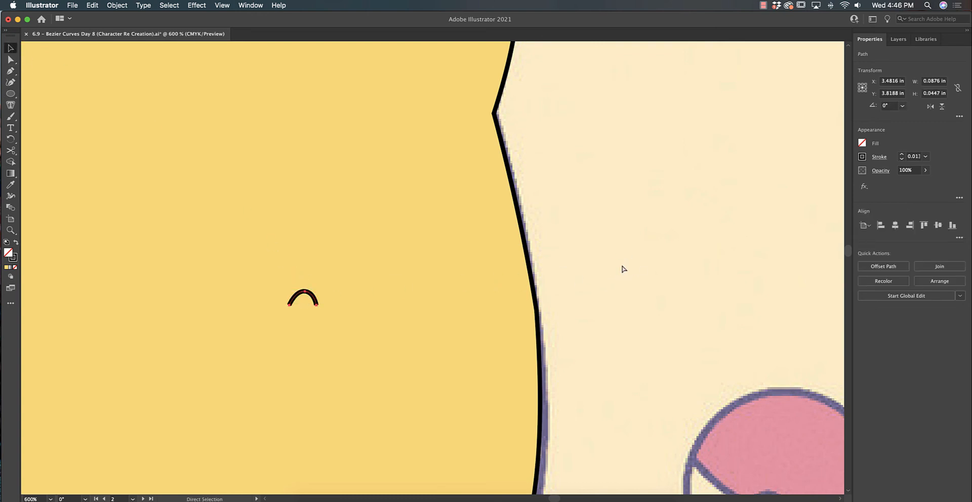
# Examine the traced character in outline mode and the reference characters in the MEDIUM and CALIENTE categories
pyautogui.press('super+y')
pyautogui.scroll(3, 623, 269)
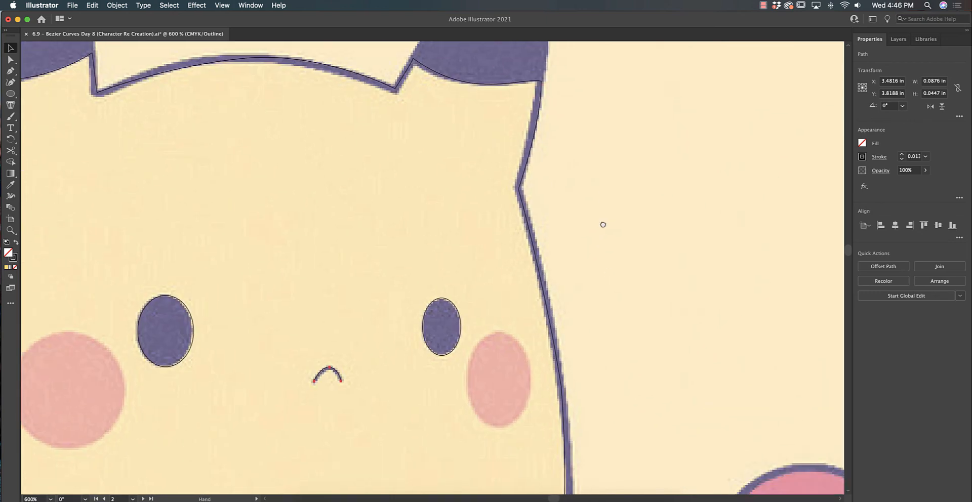
pyautogui.scroll(-4, 601, 223)
pyautogui.hscroll(4, 601, 223)
pyautogui.scroll(-5, 609, 178)
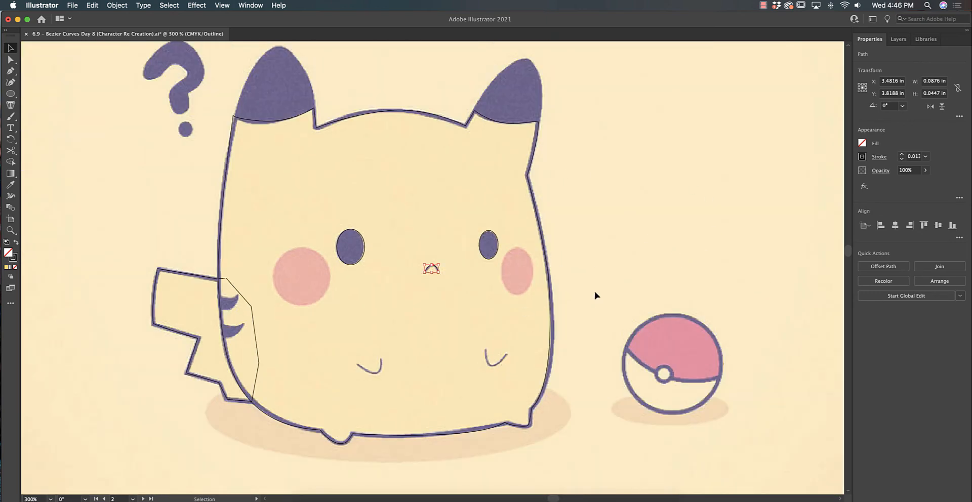
pyautogui.scroll(-4, 595, 295)
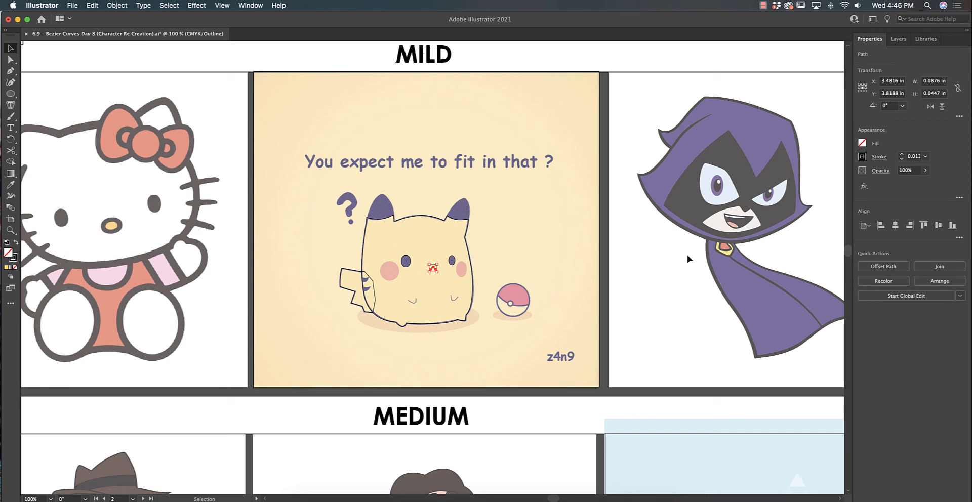
pyautogui.scroll(-6, 649, 267)
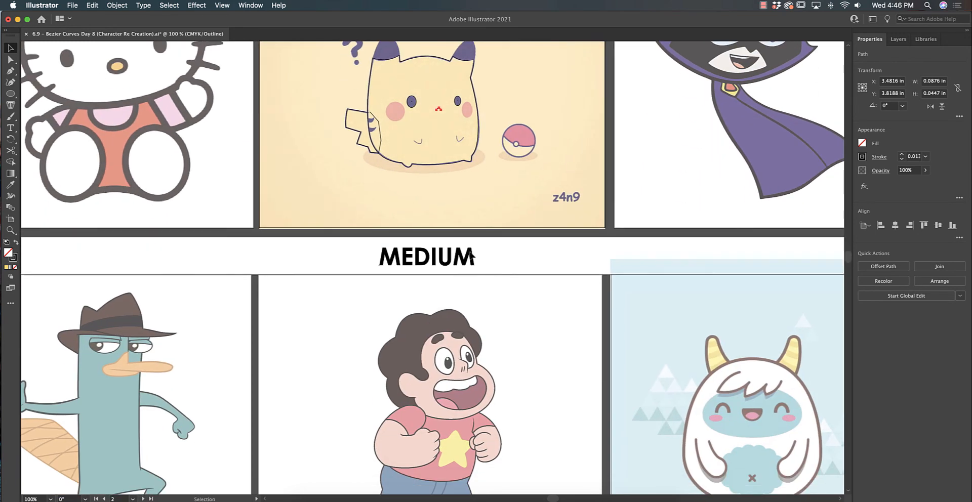
pyautogui.press('super+minus')
pyautogui.scroll(-5, 433, 267)
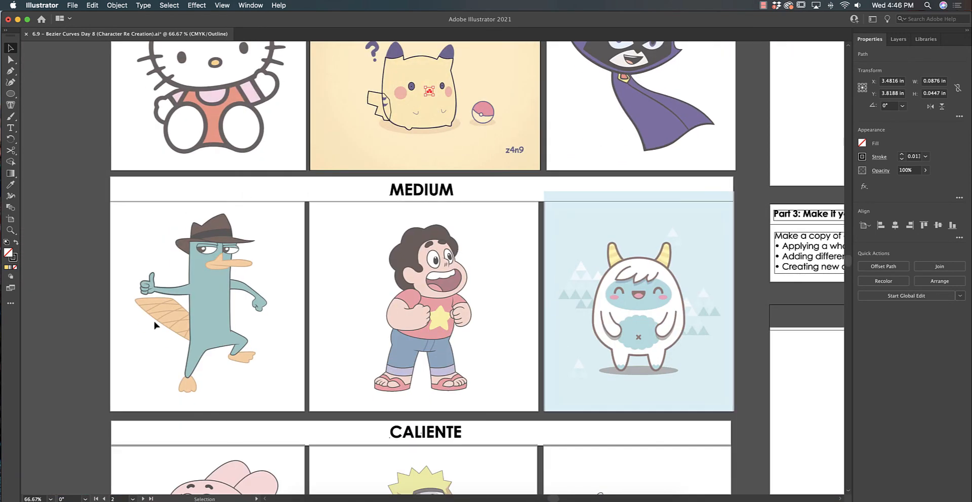
pyautogui.scroll(-1, 433, 267)
pyautogui.moveTo(455, 419); pyautogui.dragTo(448, 228)
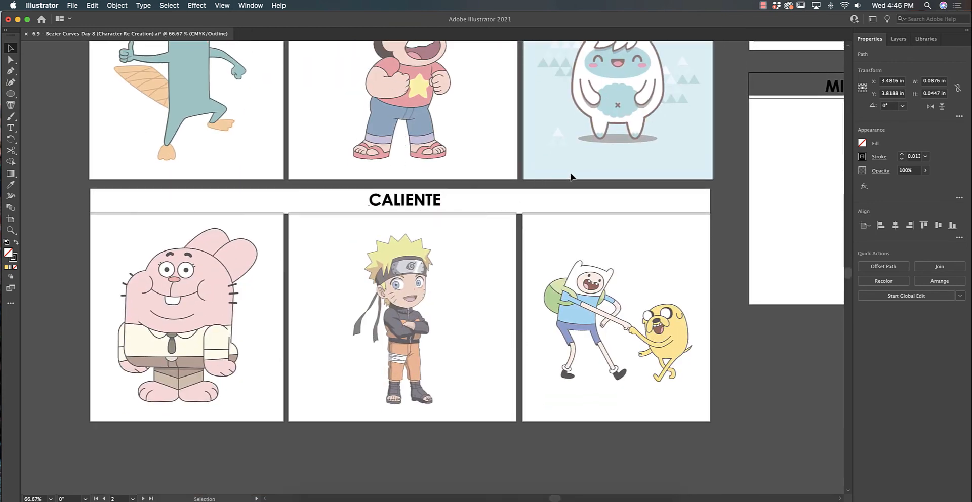
# Read the Part 2 and Part 3 instructions and examine their empty character spaces in preview mode
pyautogui.press('space')
pyautogui.moveTo(658, 89); pyautogui.dragTo(326, 401)
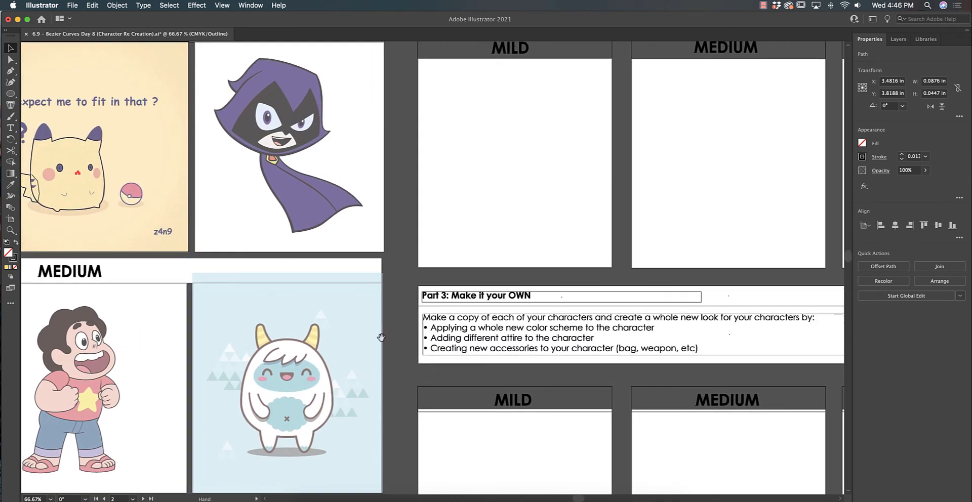
pyautogui.moveTo(617, 146); pyautogui.dragTo(305, 298)
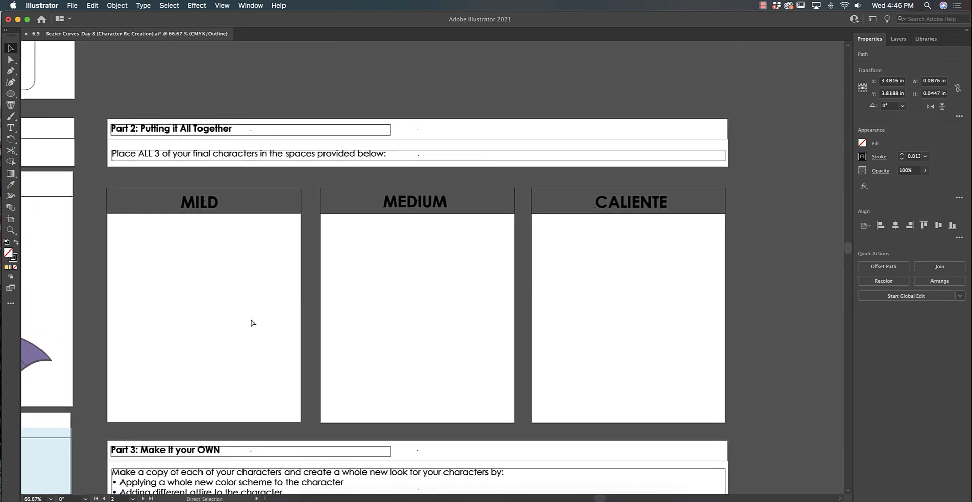
pyautogui.press('super+y')
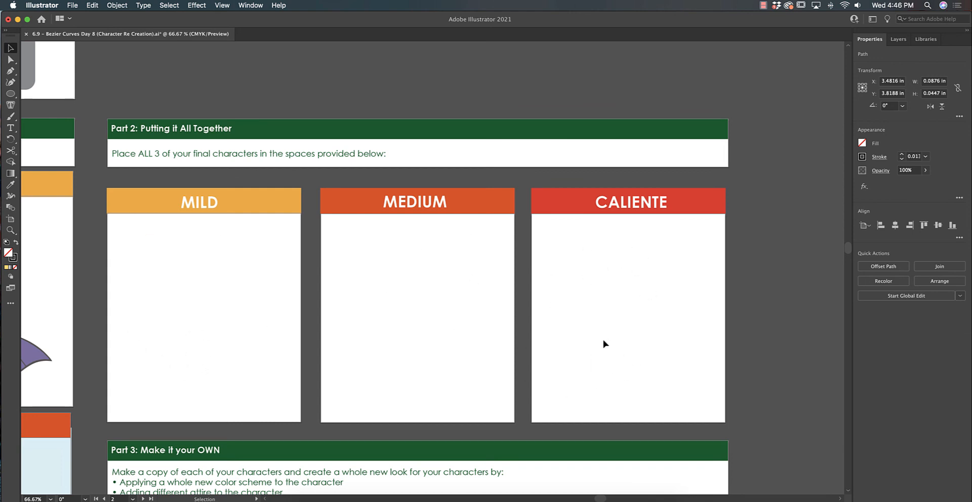
pyautogui.scroll(-8, 562, 380)
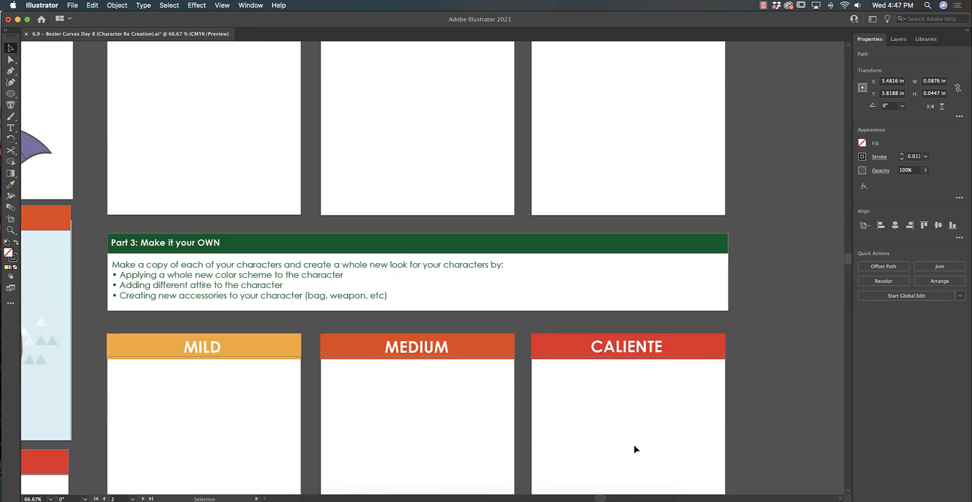
pyautogui.scroll(-2, 625, 434)
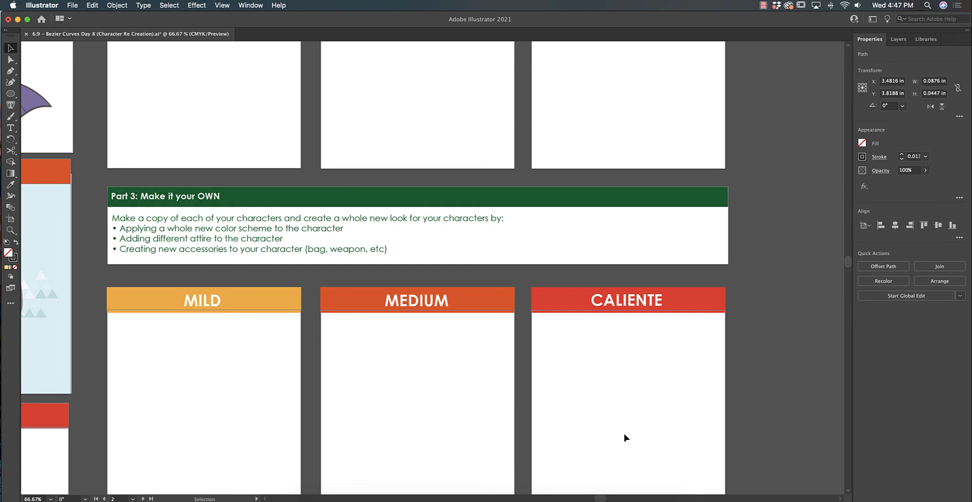